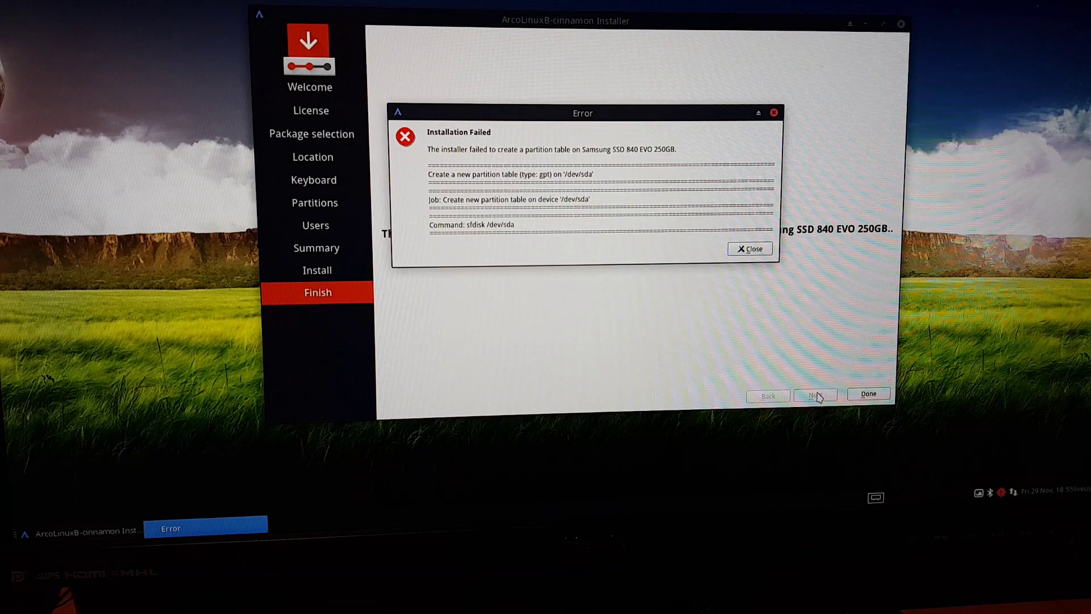
Dismiss the installation failure error and reopen the desktop menu to reach GParted under Applications > System.
click(750, 250)
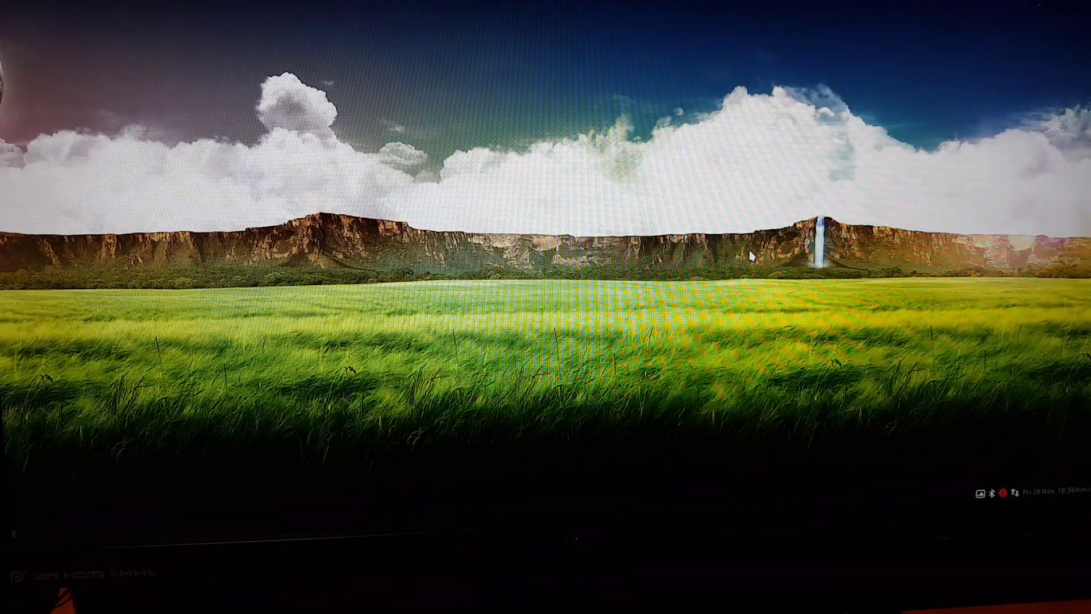
right_click(472, 207)
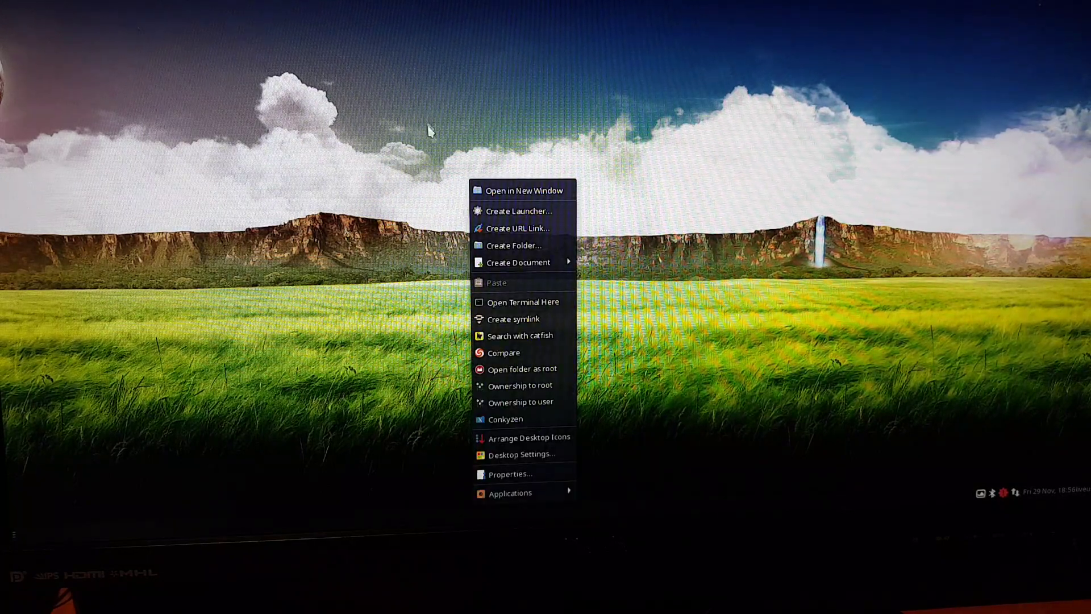
click(442, 120)
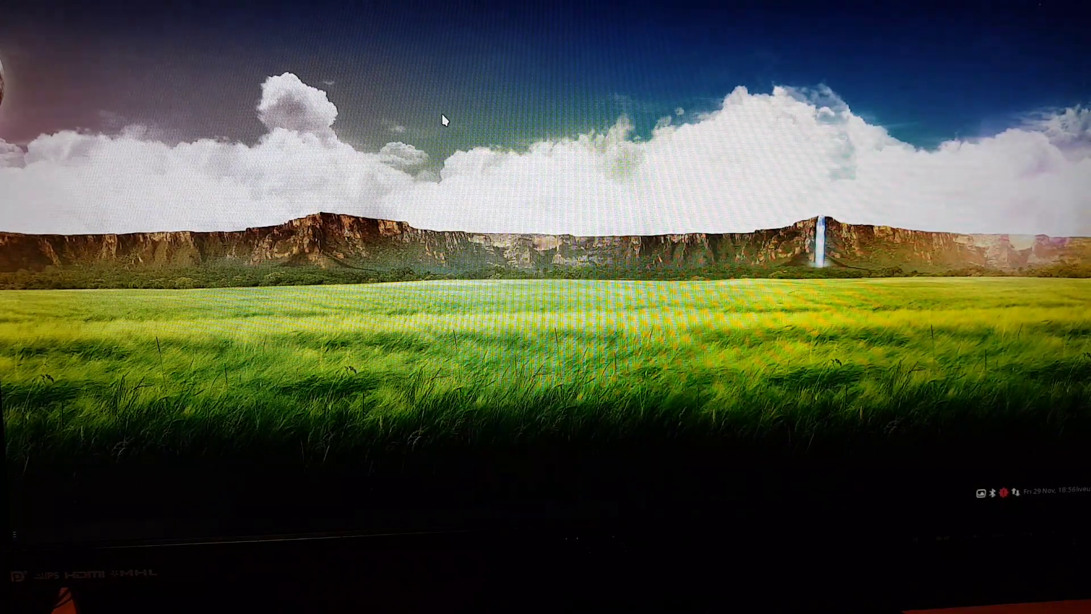
right_click(443, 119)
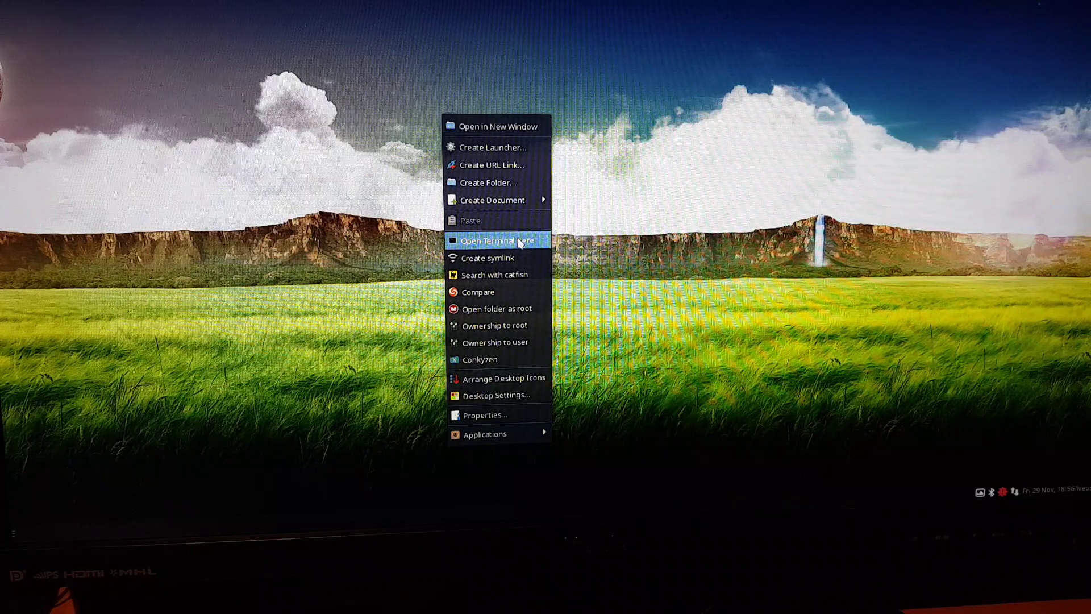
mouse_move(485, 433)
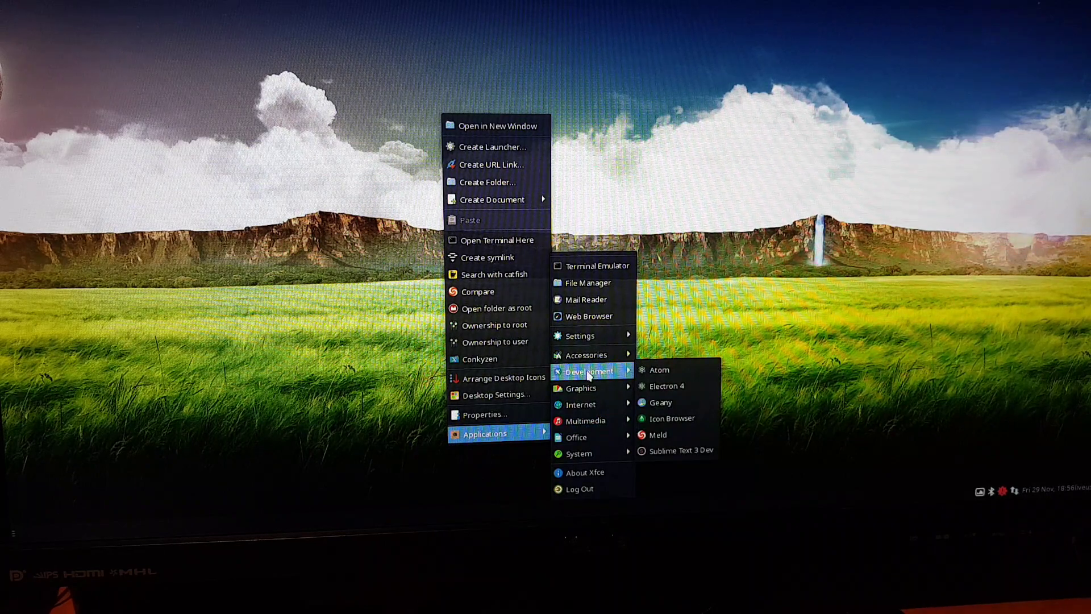
mouse_move(589, 453)
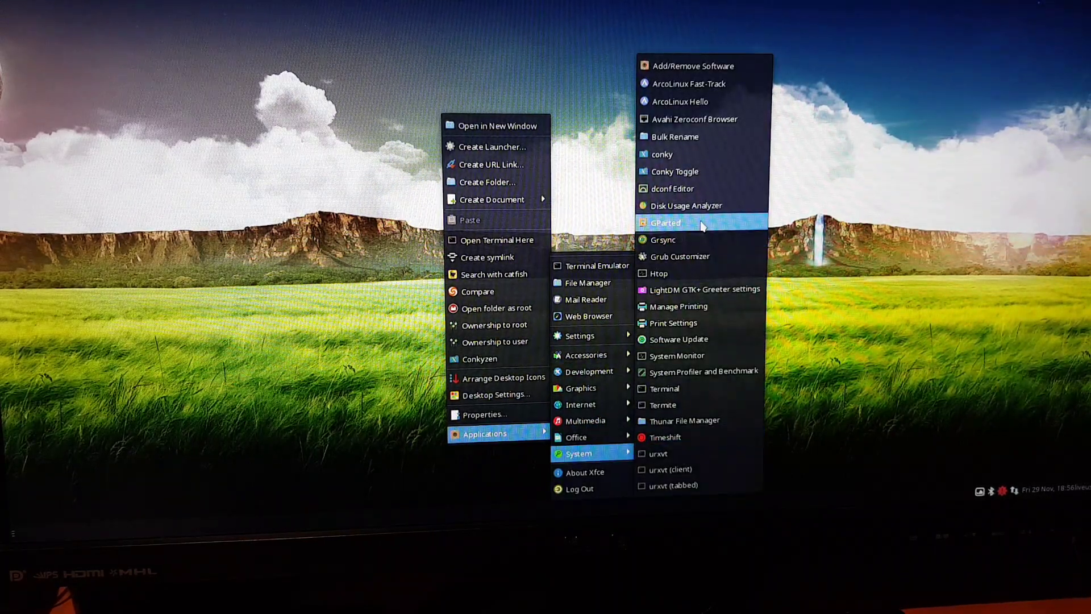
Launch GParted and move its window to the centre of the screen.
click(702, 225)
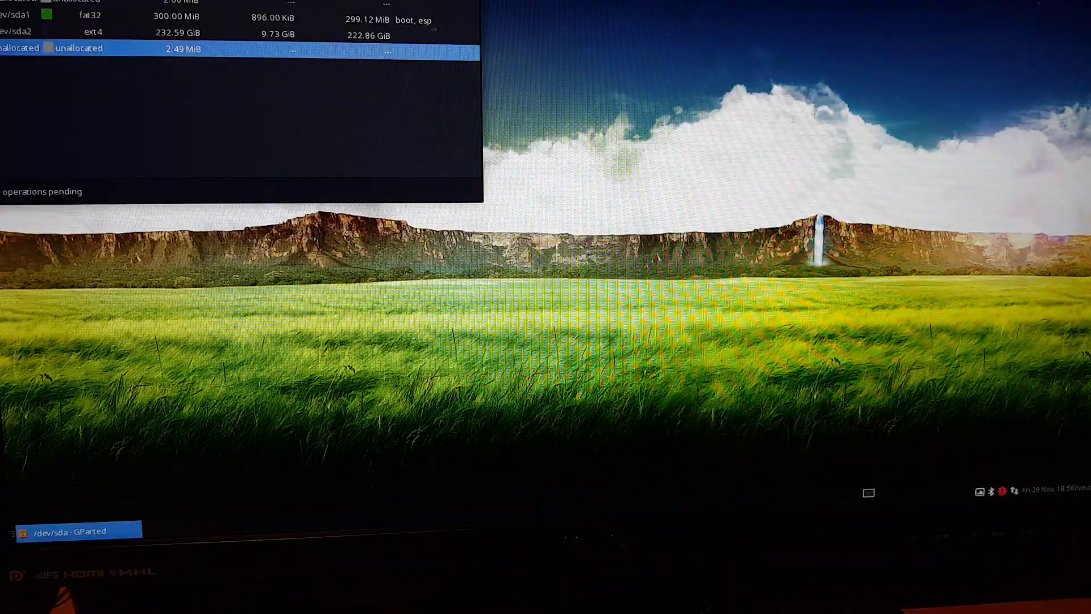
key(alt+F7)
click(589, 100)
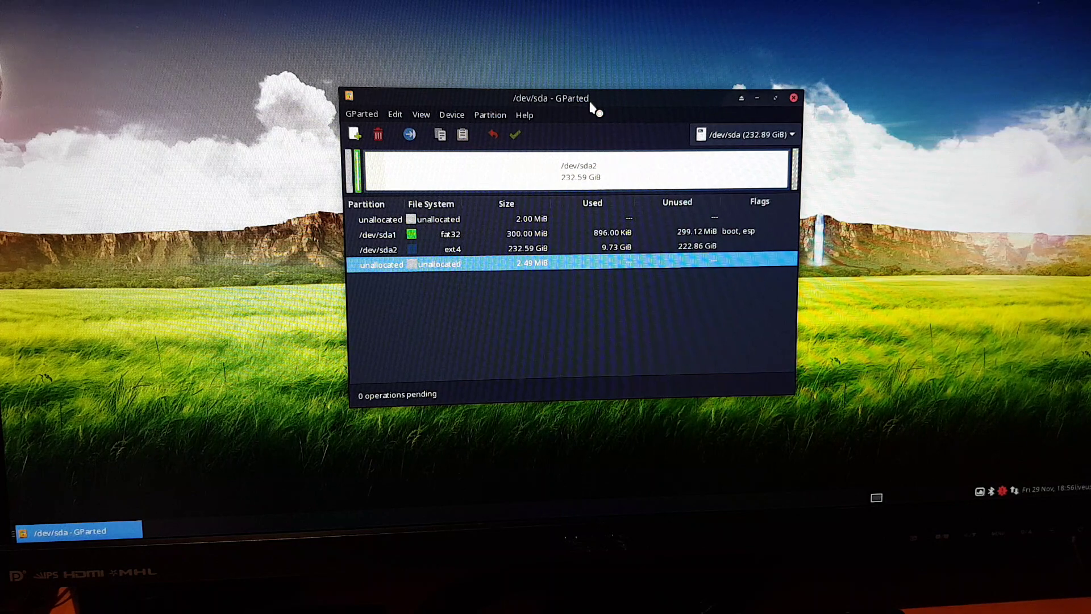
key(alt+F7)
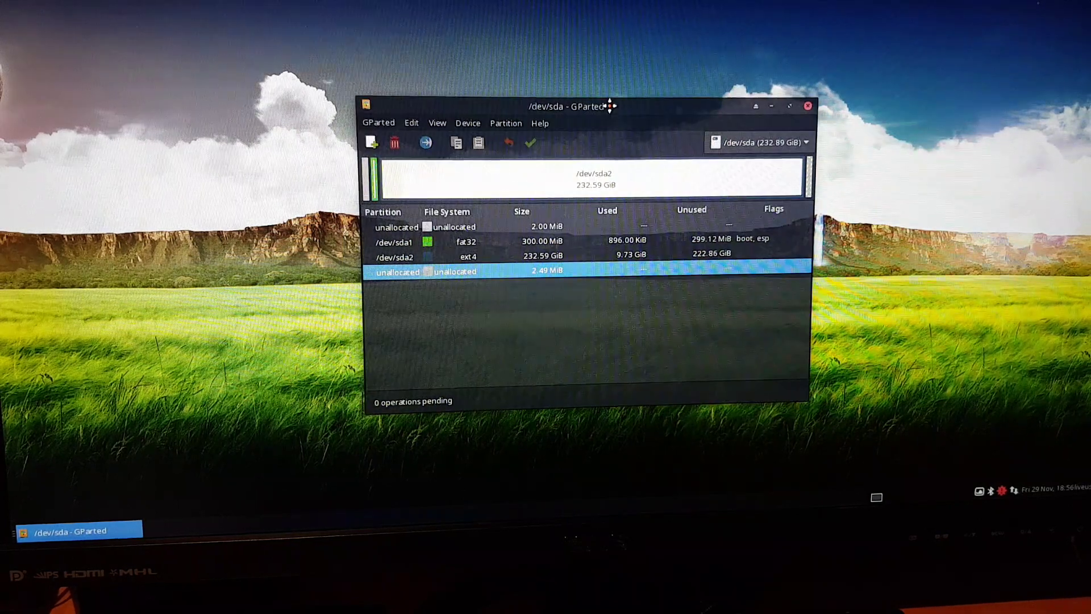
Inspect each /dev/sda row: sda2 ext4, leading unallocated space, sda1 fat32, and trailing unallocated space.
click(570, 183)
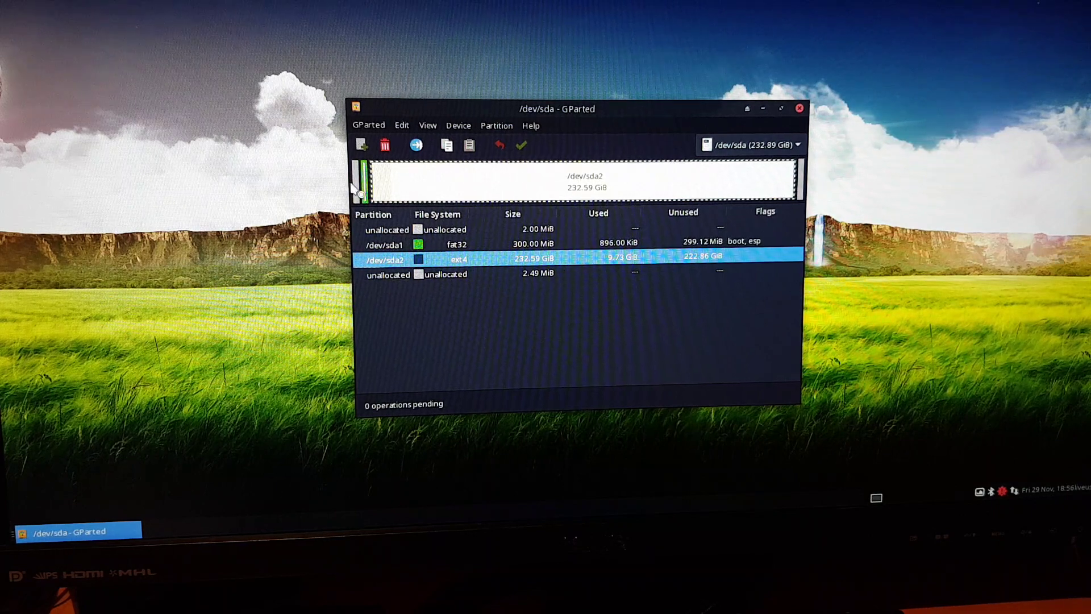
click(461, 230)
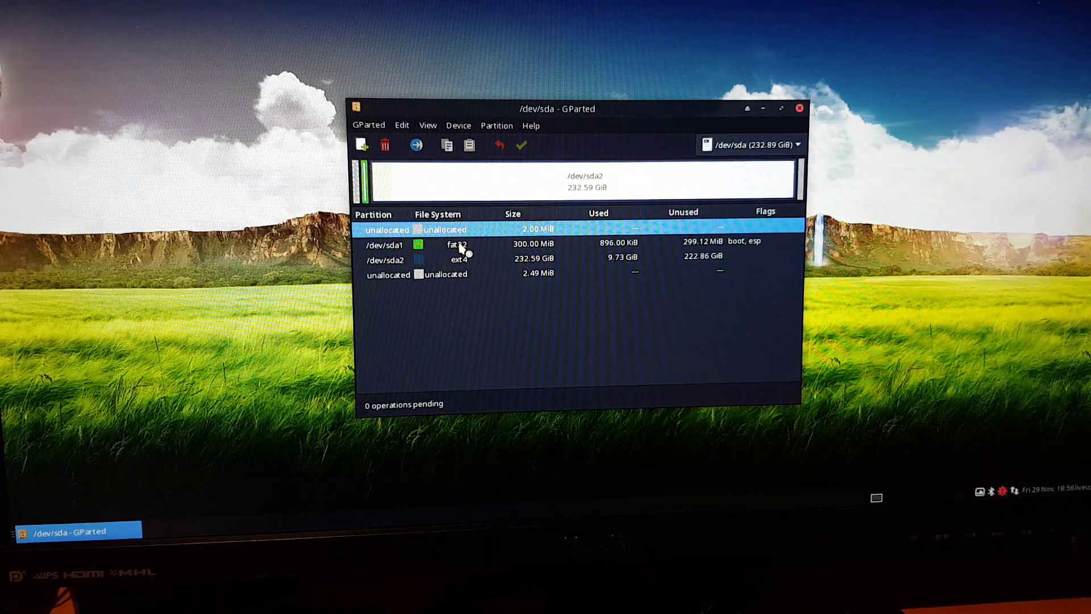
click(465, 245)
click(466, 259)
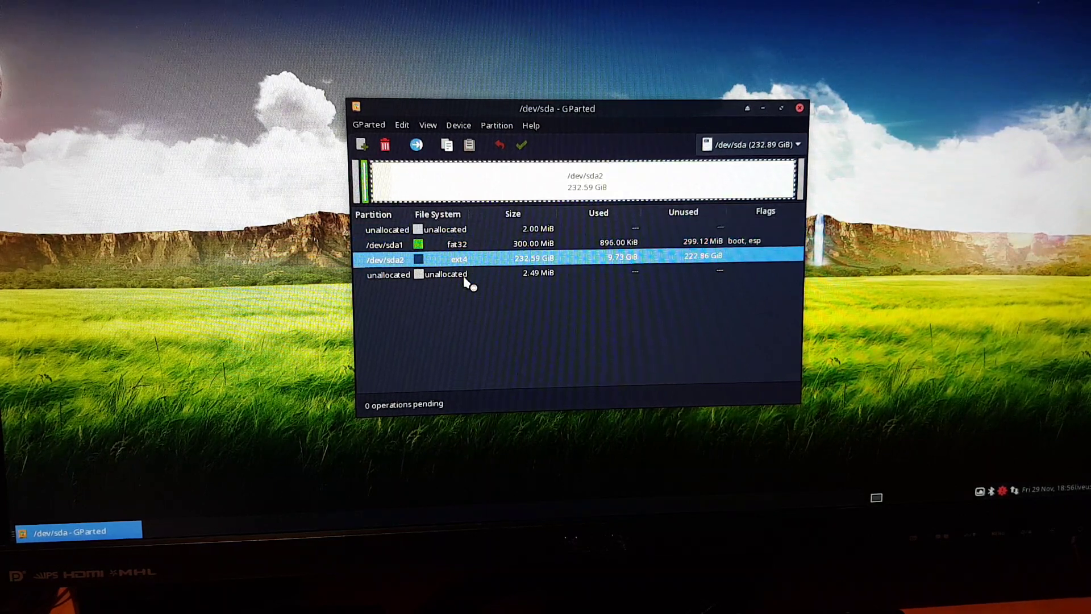
click(466, 277)
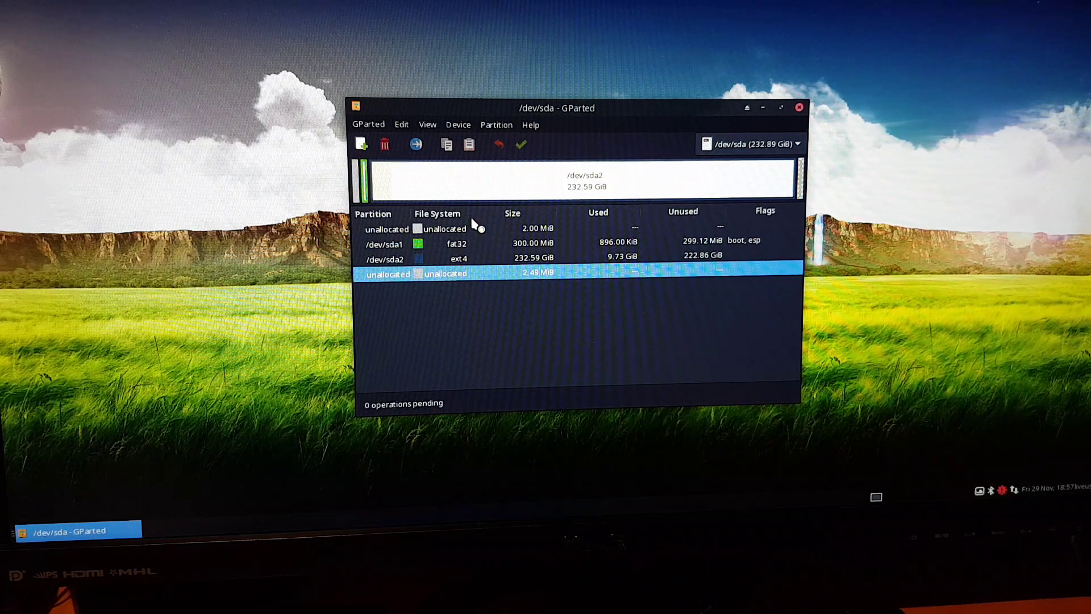
Delete /dev/sda2 and /dev/sda1, apply both deletions, and close the operations summary.
click(462, 187)
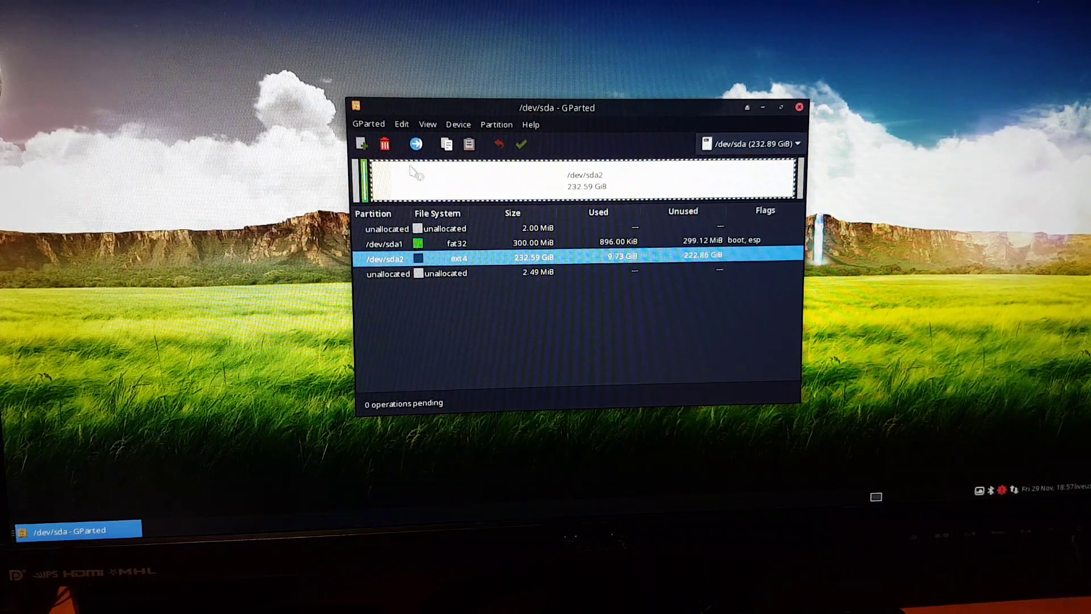
click(385, 146)
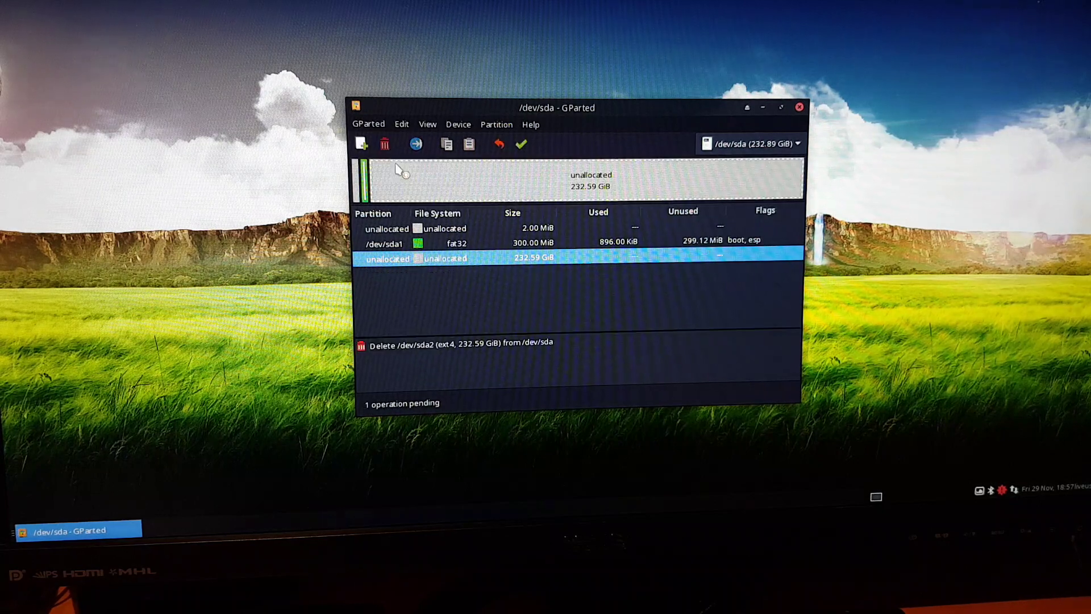
click(367, 189)
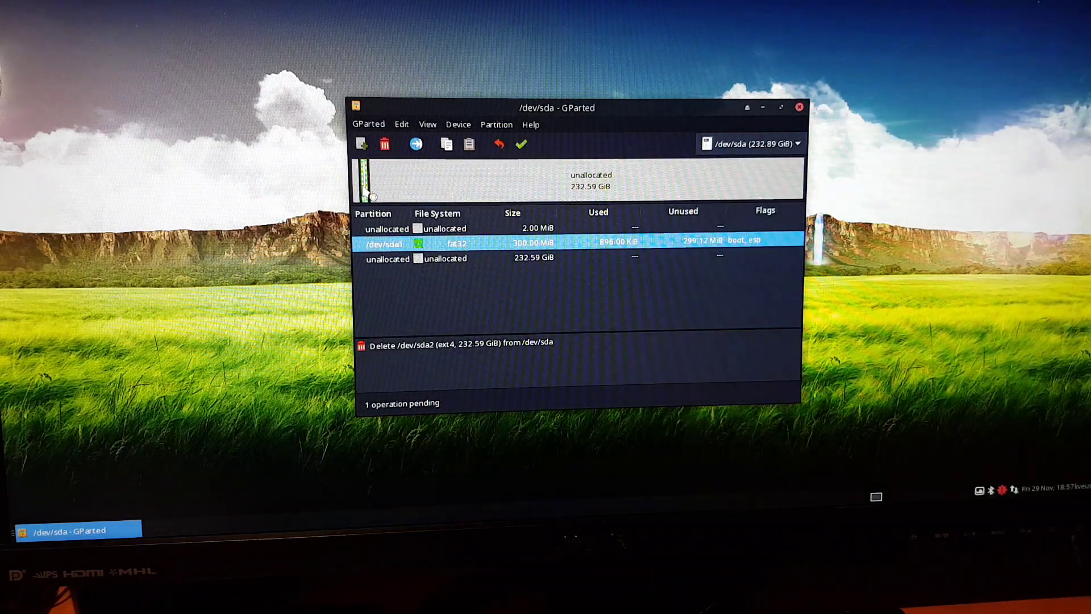
click(385, 145)
click(521, 144)
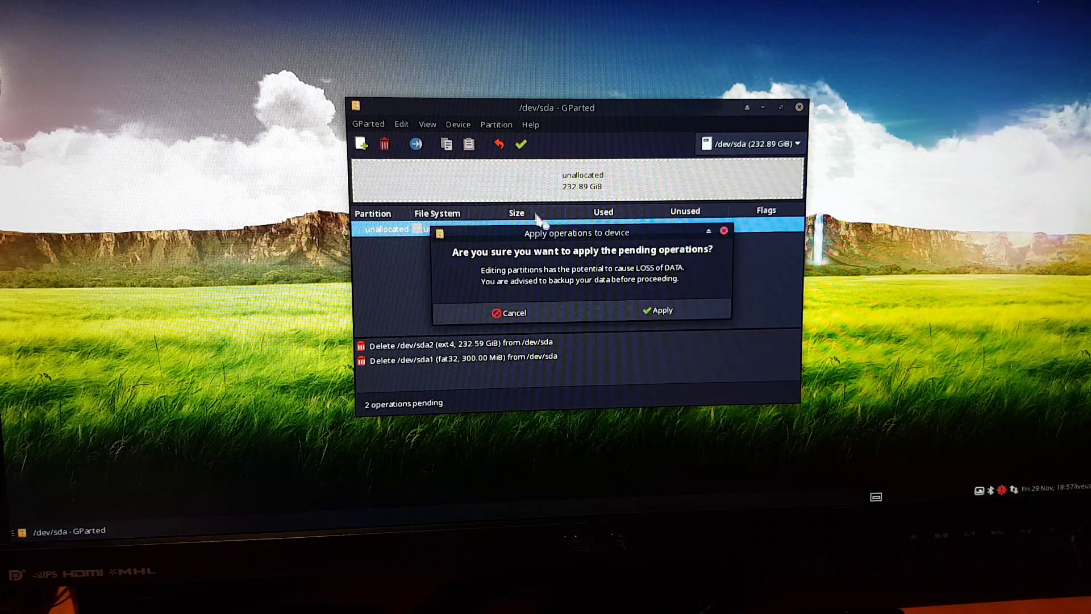
click(652, 311)
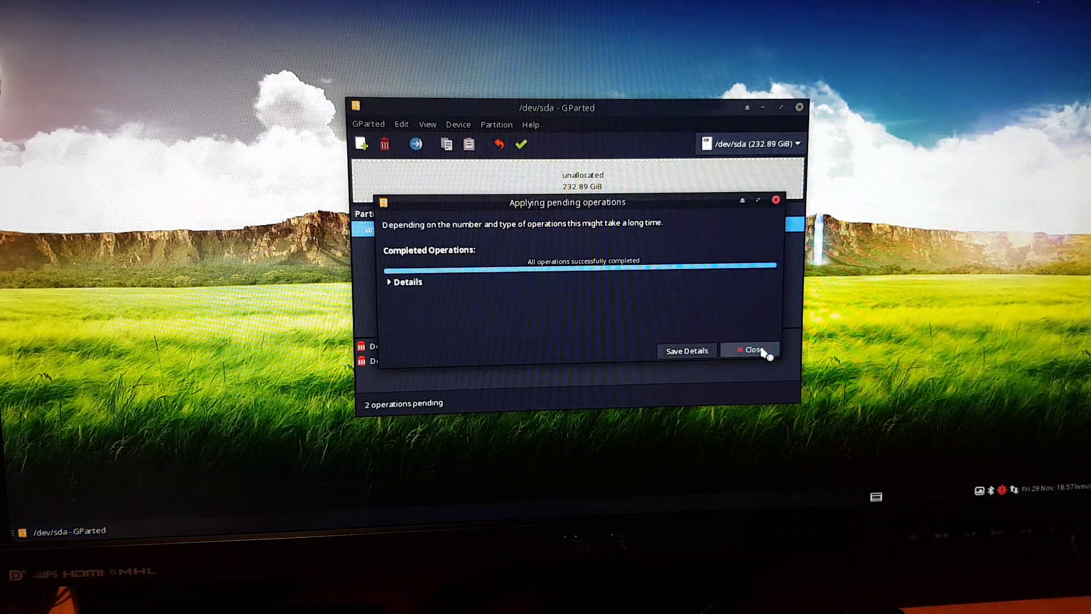
click(765, 351)
Quit GParted and launch Install ArcoLinux from the desktop's Applications > Accessories menu.
click(799, 108)
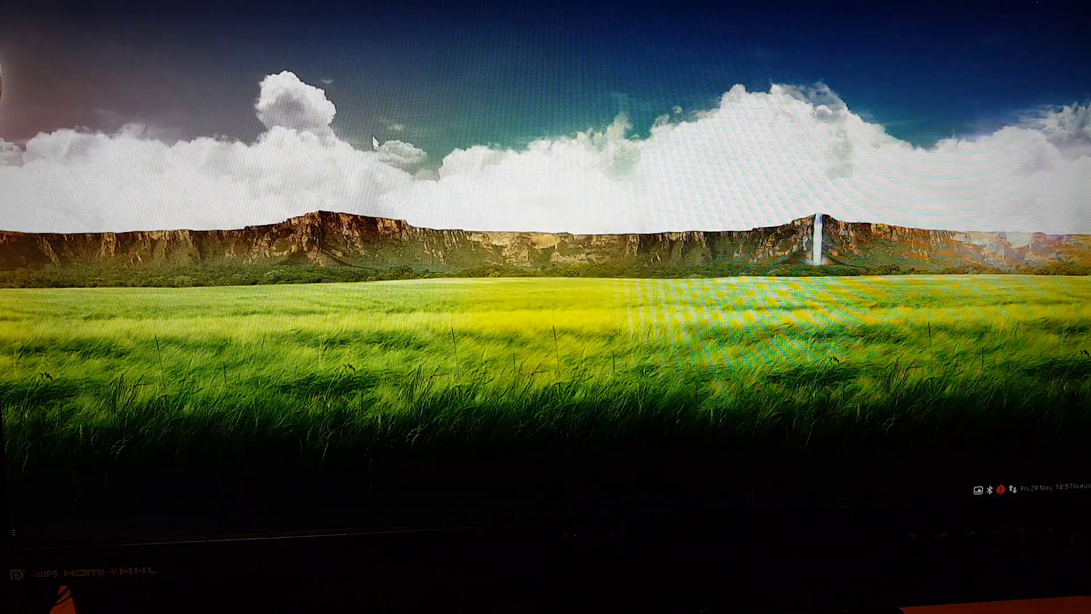
right_click(370, 124)
mouse_move(417, 441)
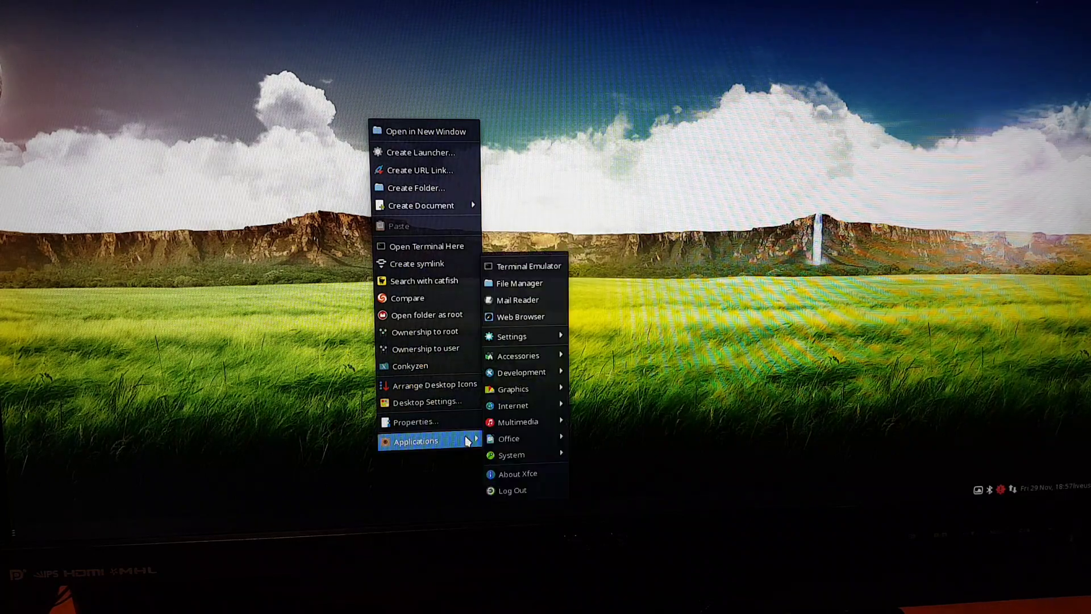
mouse_move(518, 355)
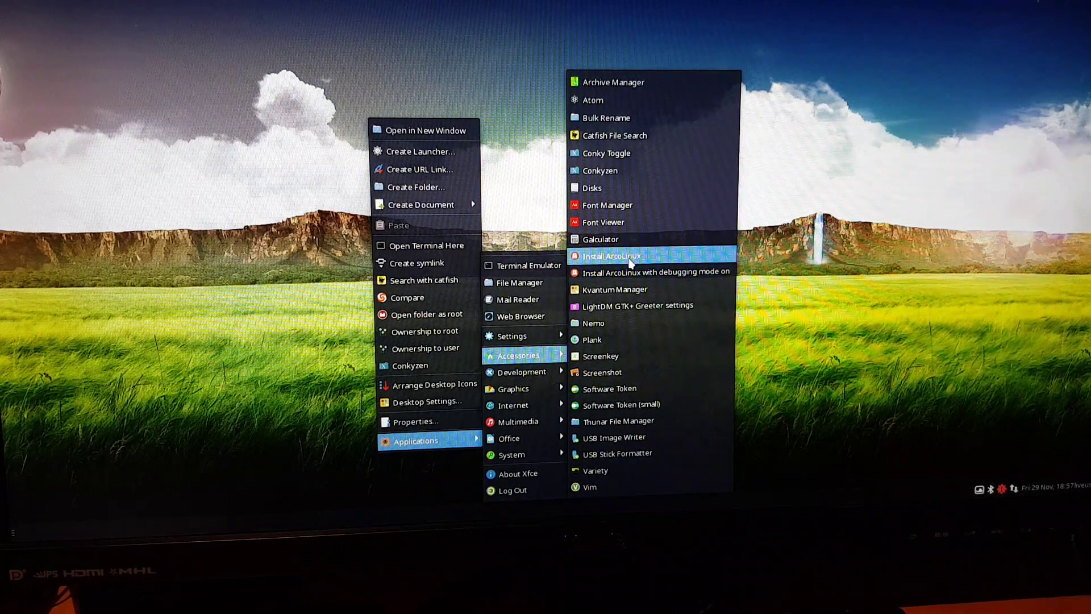
click(629, 256)
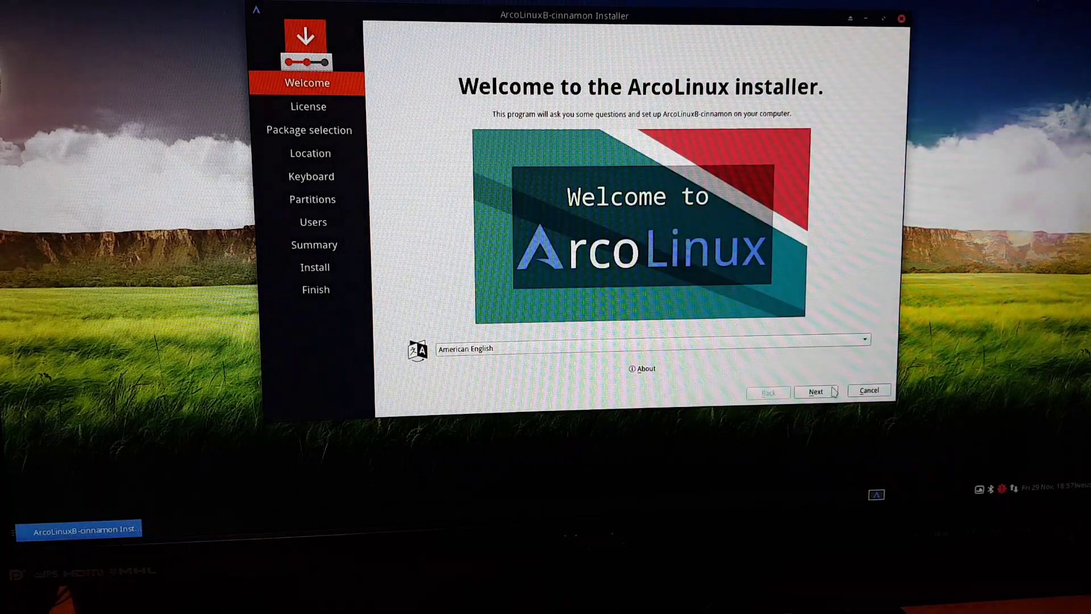
Move past Welcome, untick the Nvidia license acceptance, and return to License Agreement.
click(833, 392)
click(705, 368)
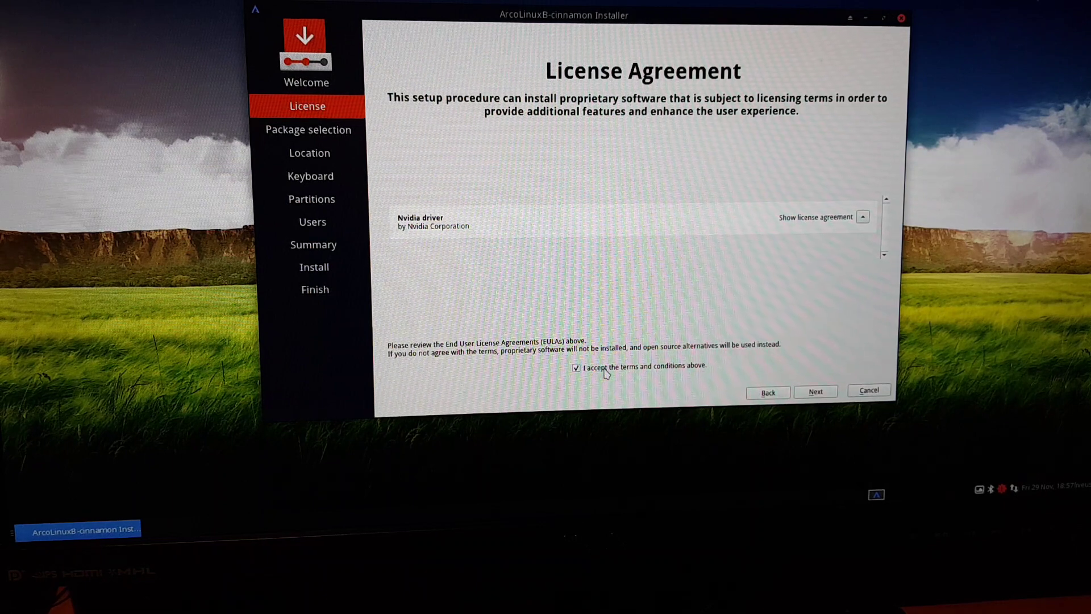
click(606, 367)
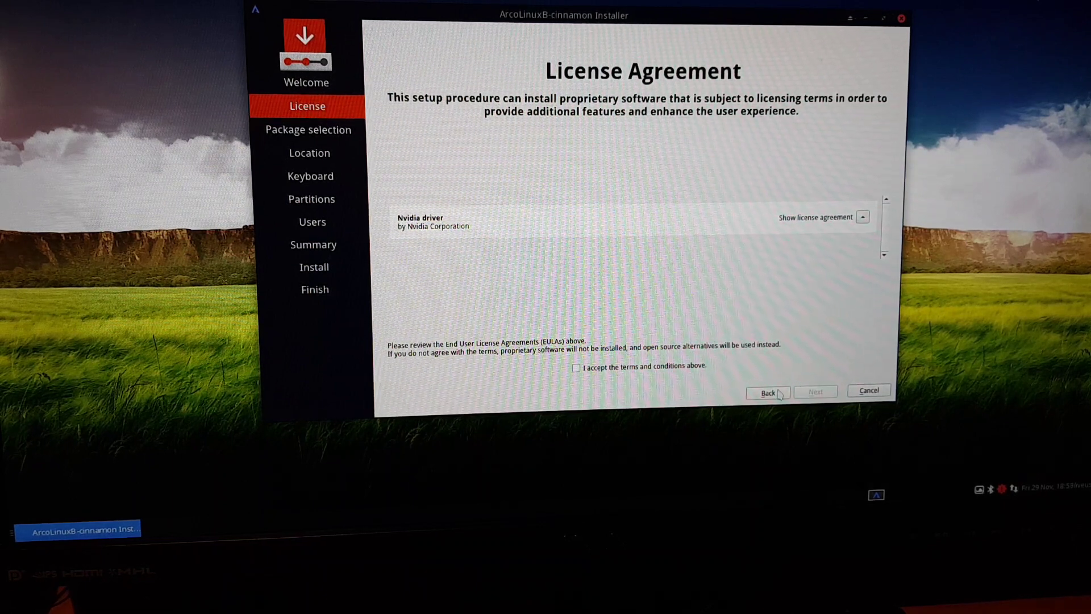
click(768, 394)
click(816, 393)
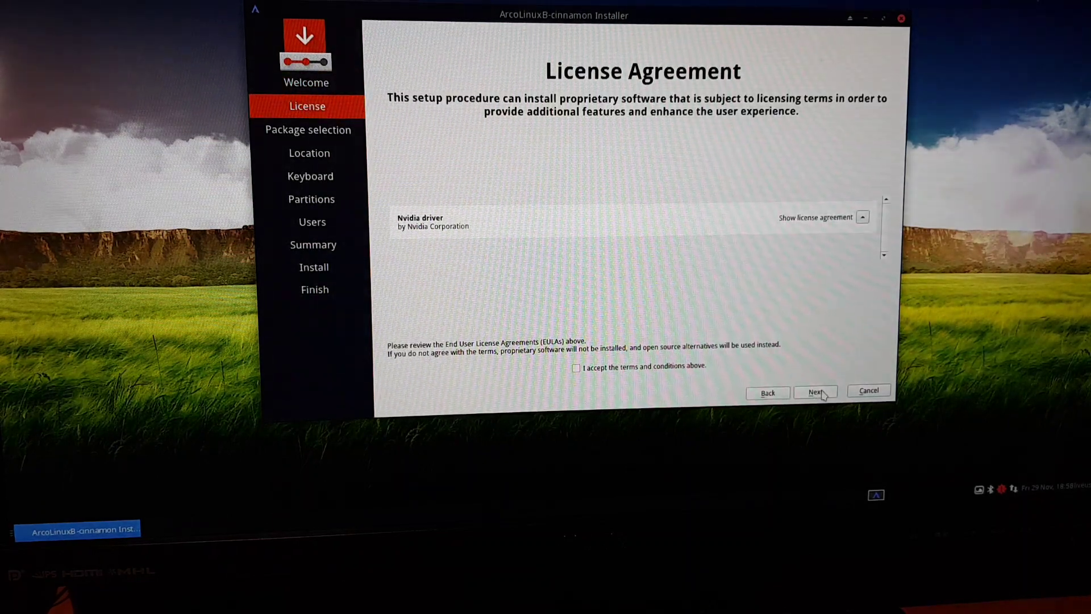
Accept the Package selection, Location and Keyboard defaults, then choose Erase disk on Partitions.
click(816, 392)
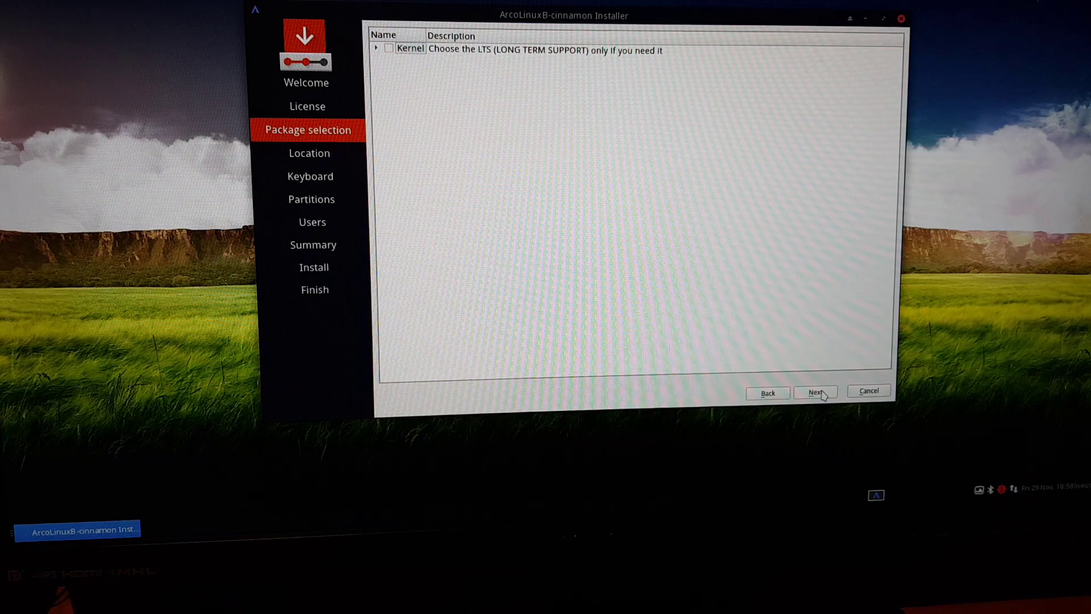
click(768, 393)
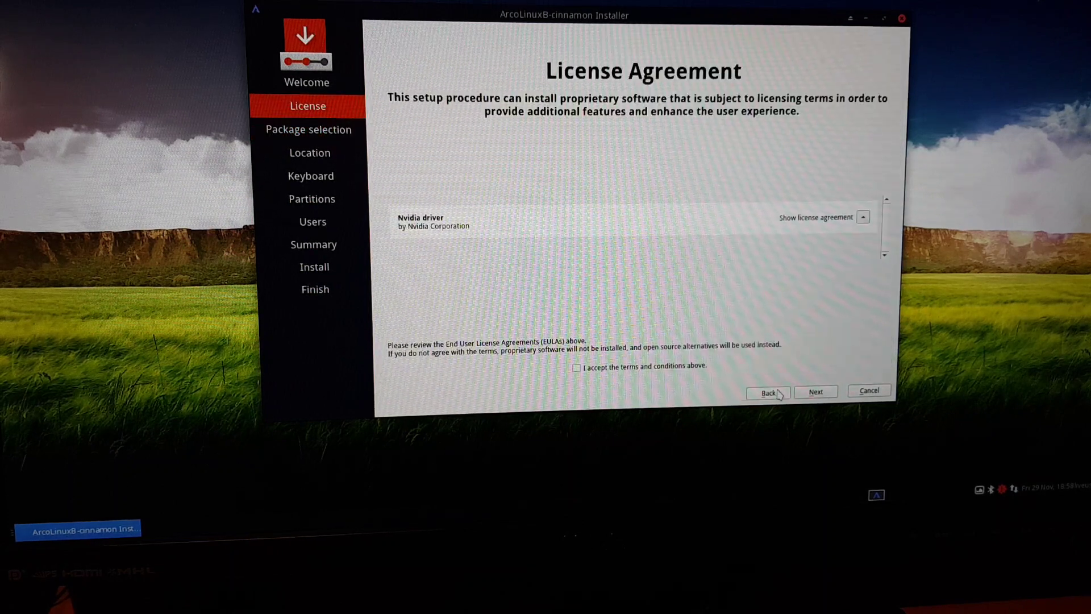
click(819, 393)
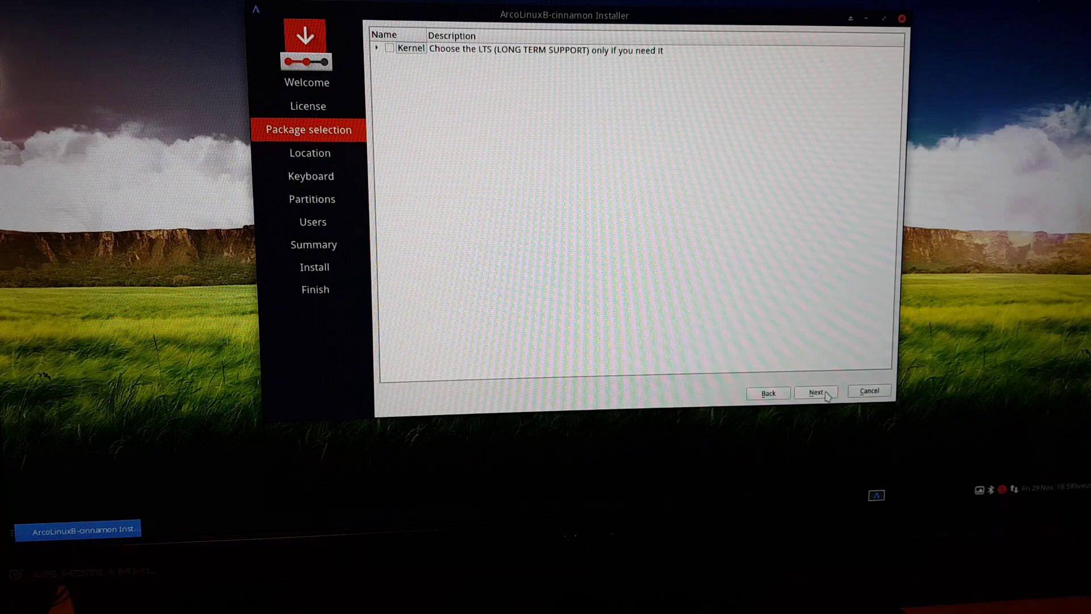
click(819, 393)
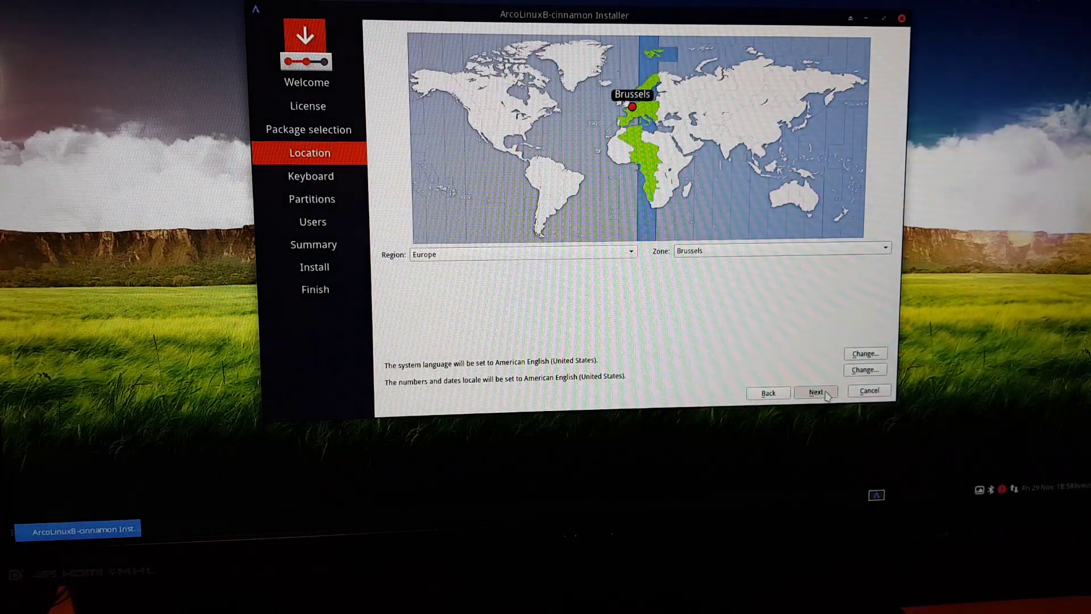
click(818, 392)
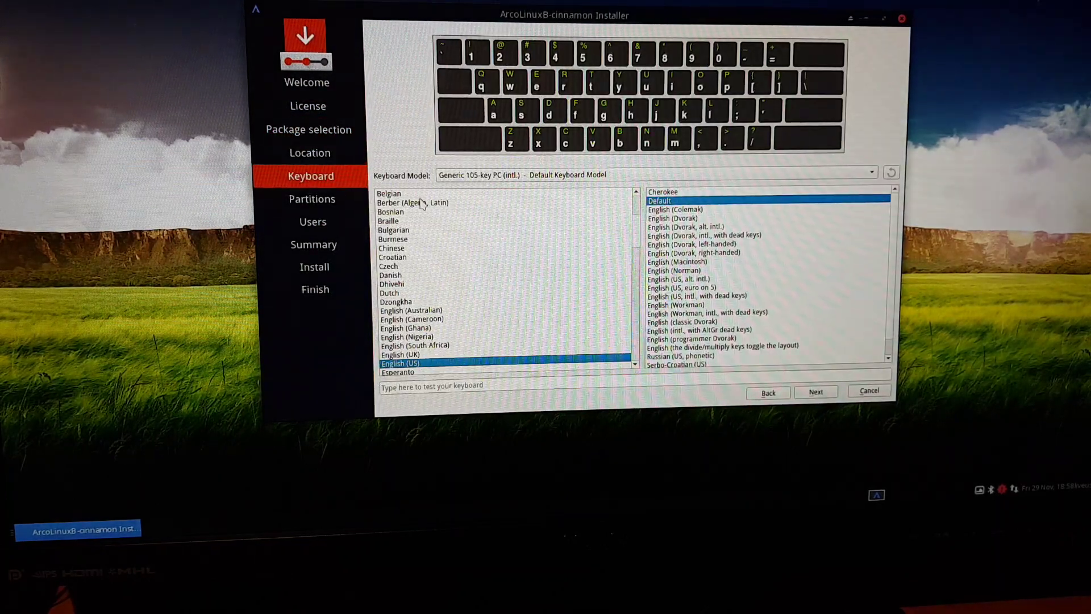
click(816, 393)
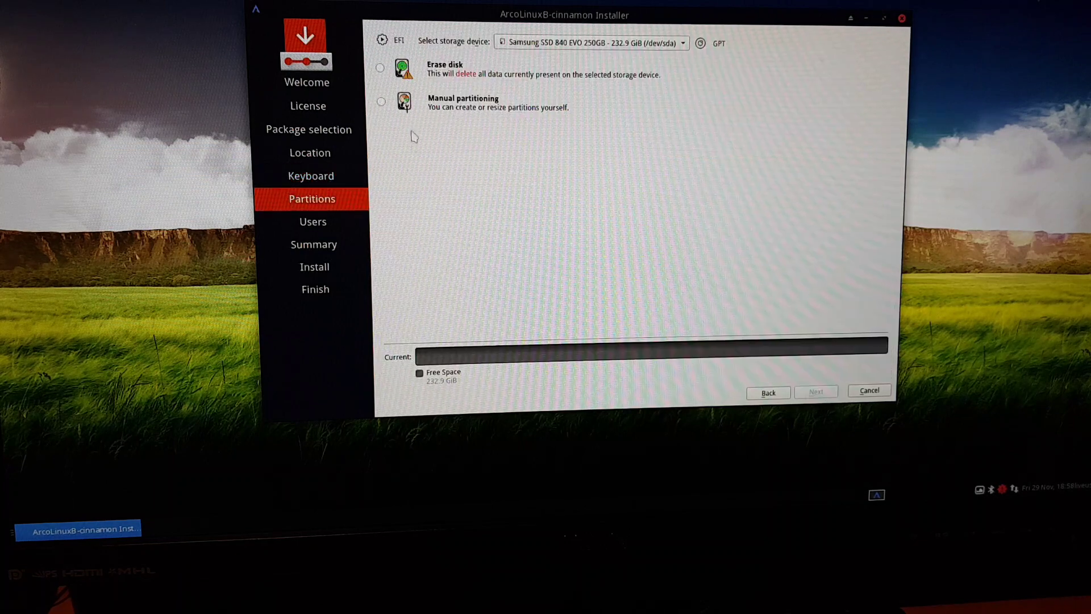
click(390, 72)
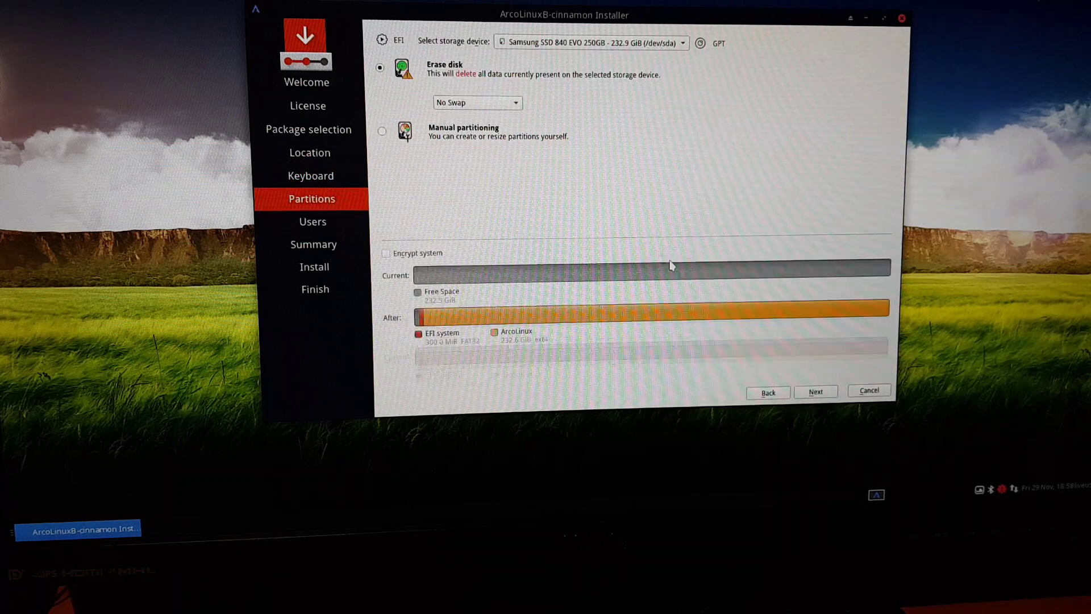
Fill in the user erik, computer name ArcoLinux, and the password with its confirmation.
click(817, 392)
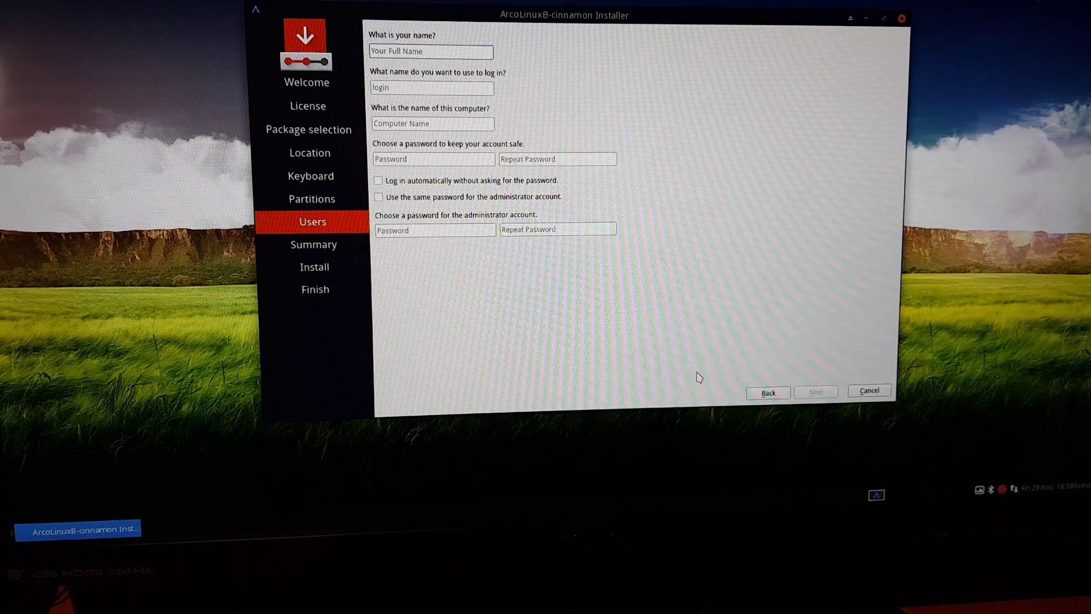
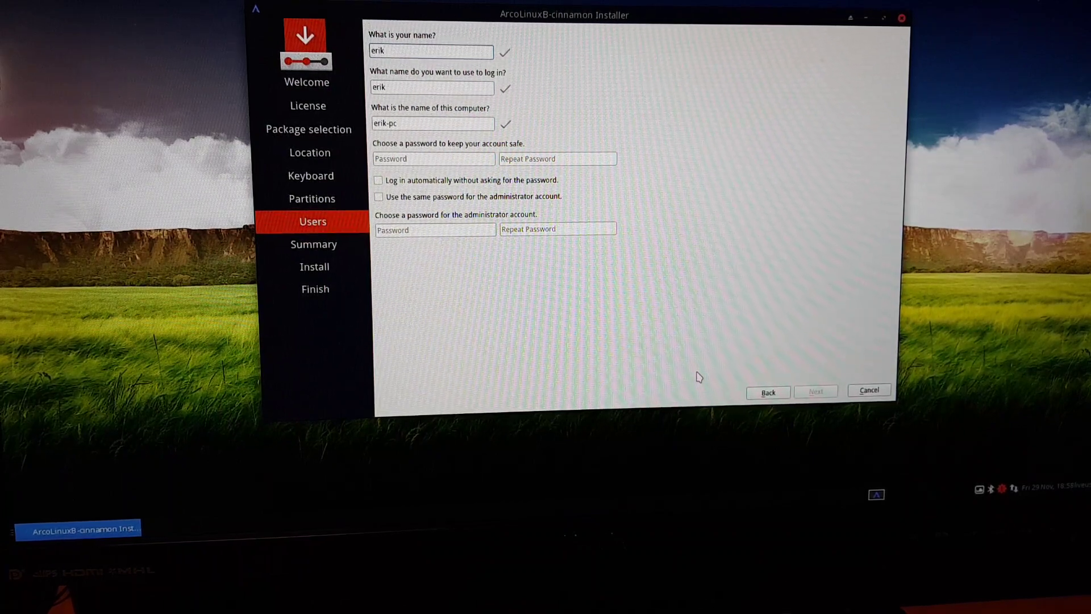
key(Tab)
key(Tab)
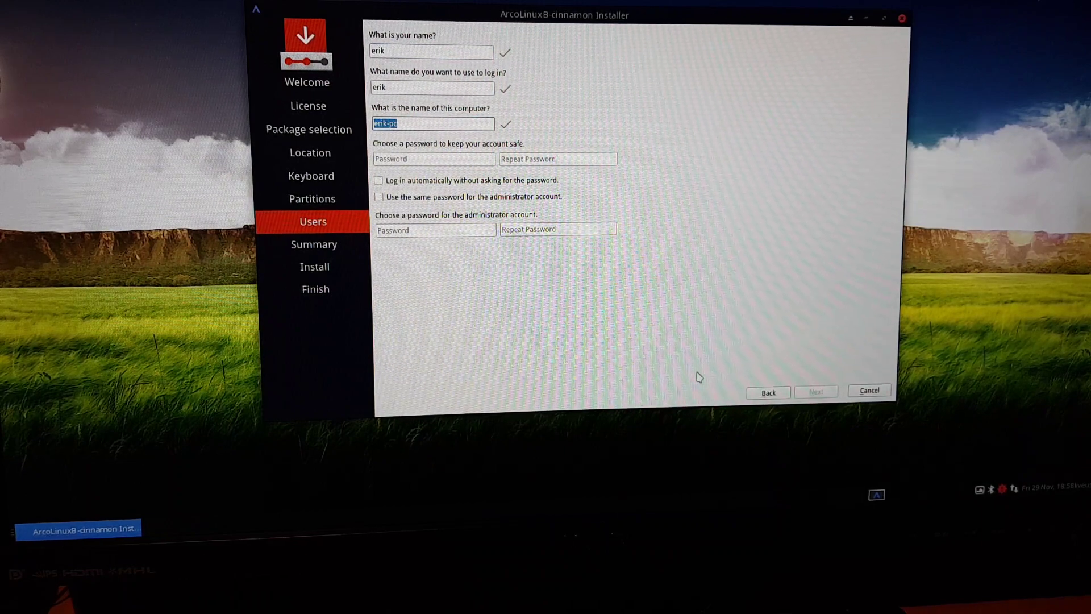
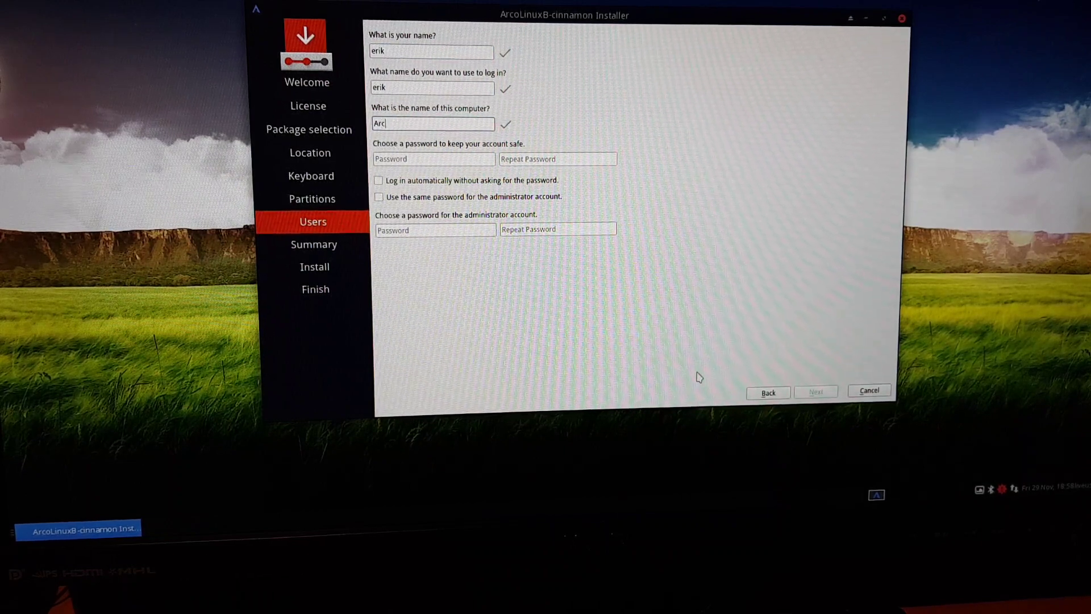
key(Tab)
key(Tab)
Enable automatic login and use the same password for the administrator.
key(Tab)
key(space)
key(Tab)
key(space)
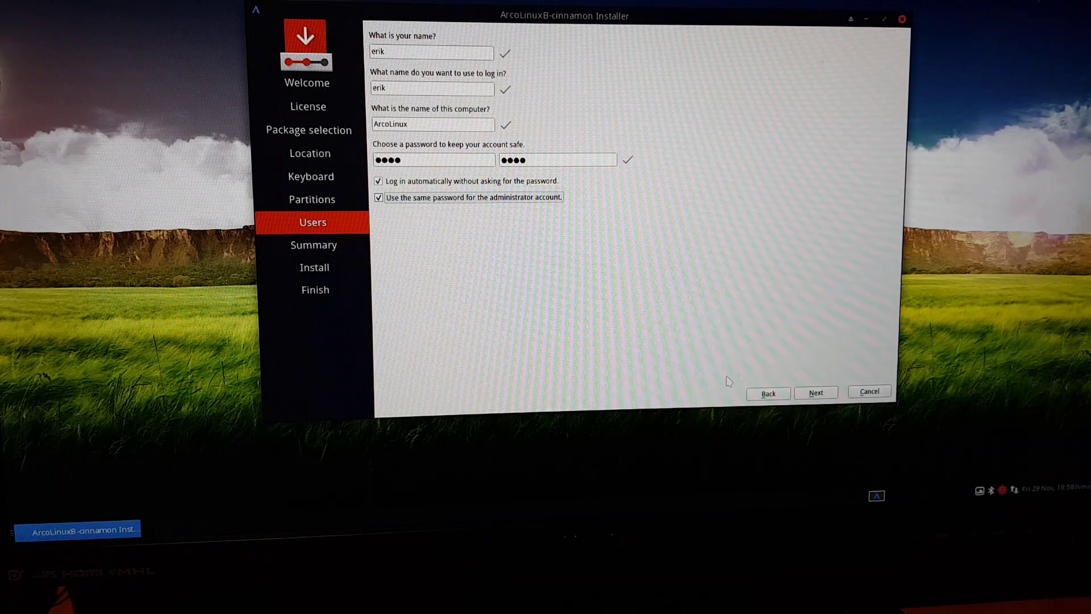
Review the Summary page and begin installing ArcoLinux onto /dev/sda.
click(806, 390)
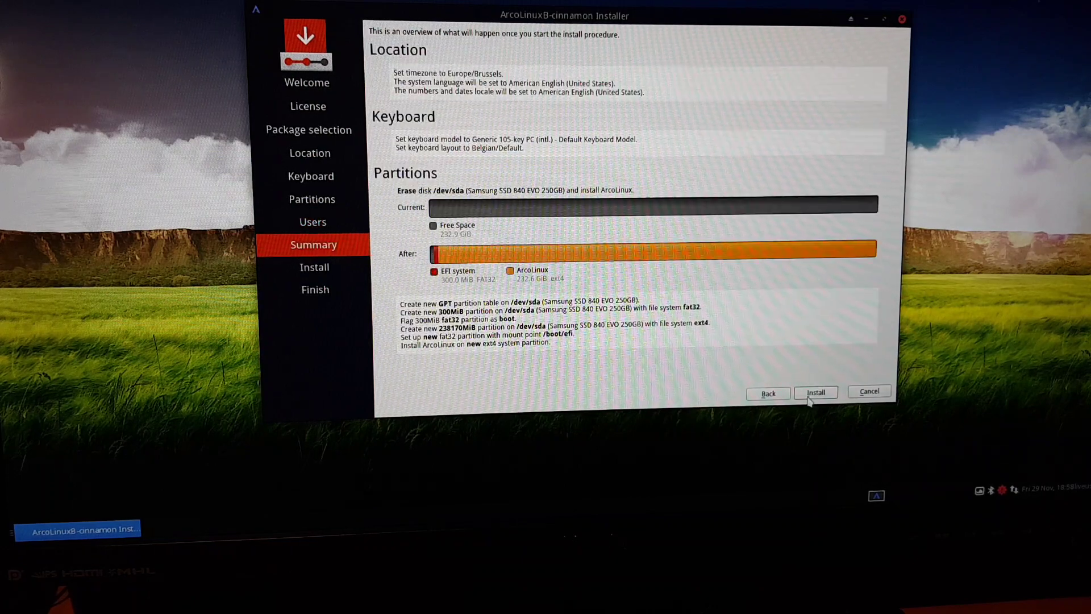
click(810, 394)
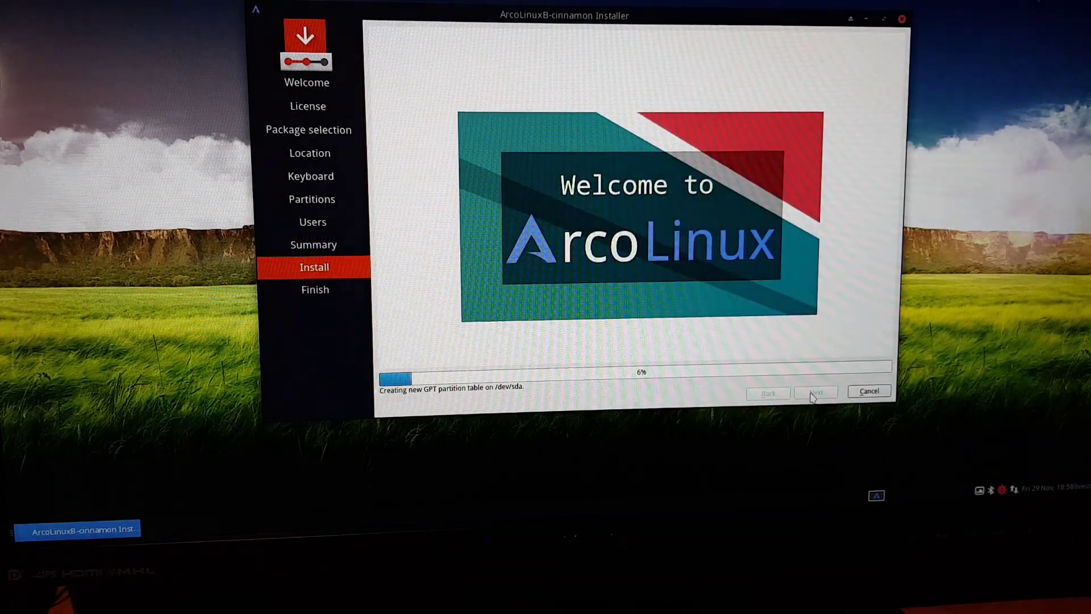